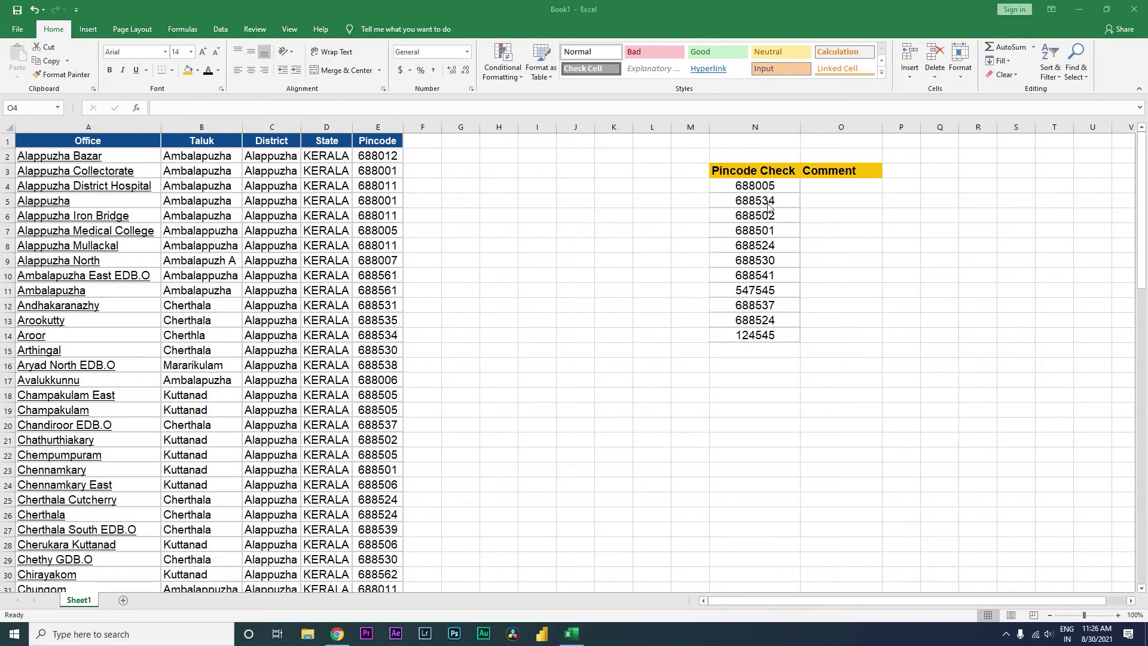
Review the first pincode to check and select the Pincode column's list
left_click(763, 186)
left_click(763, 186)
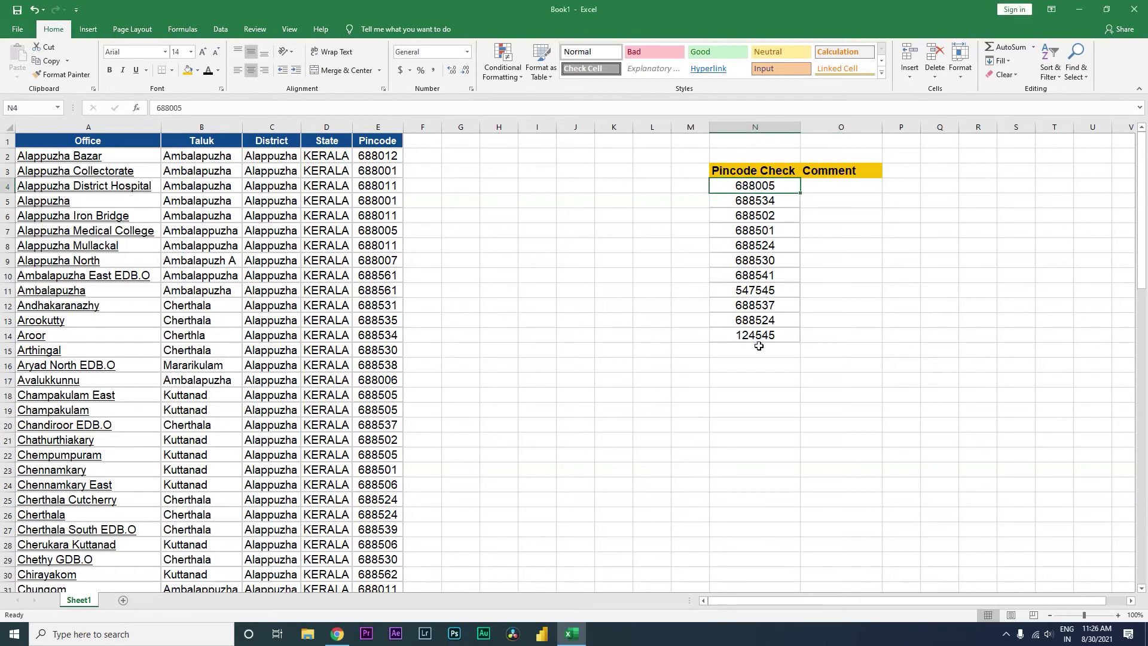
left_click(393, 141)
key("ctrl+shift+Down")
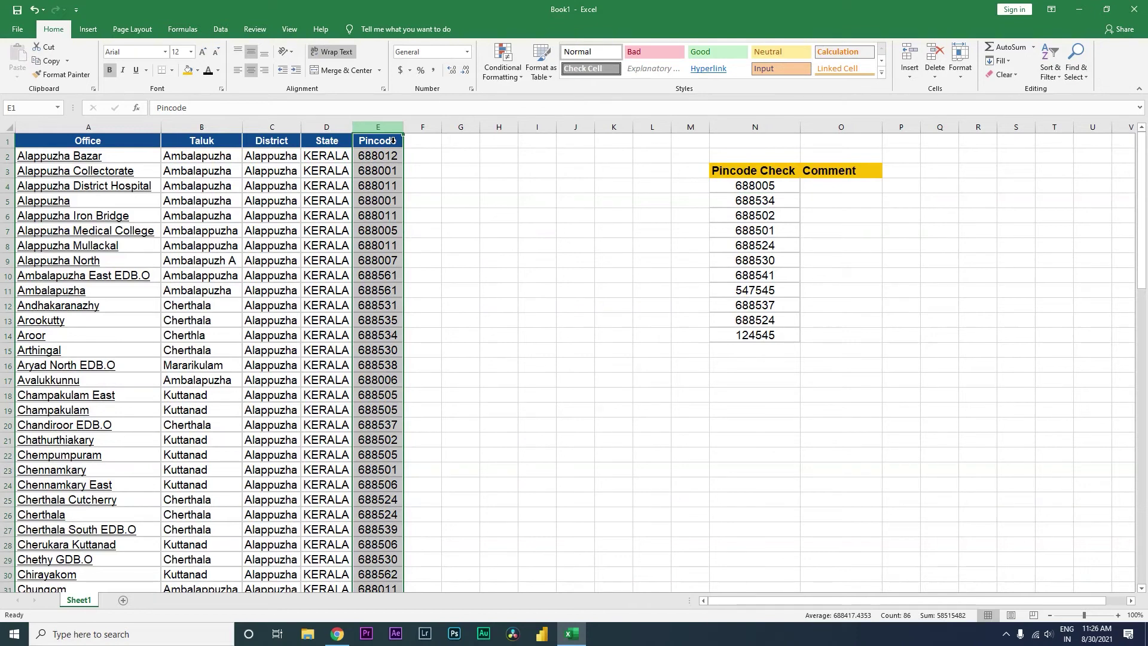
left_click_drag(446, 149, 502, 500)
left_click(378, 184)
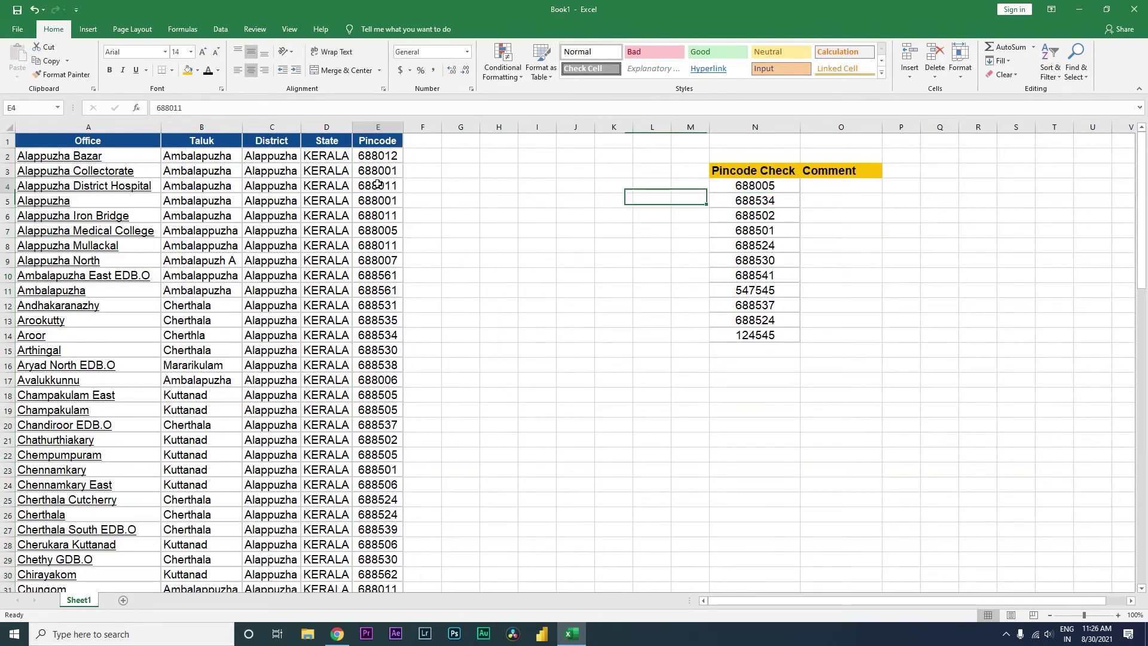
Enter =VLOOKUP(N4,E:E,1,0) in O4 to look up pincode 688005 in column E
left_click(844, 190)
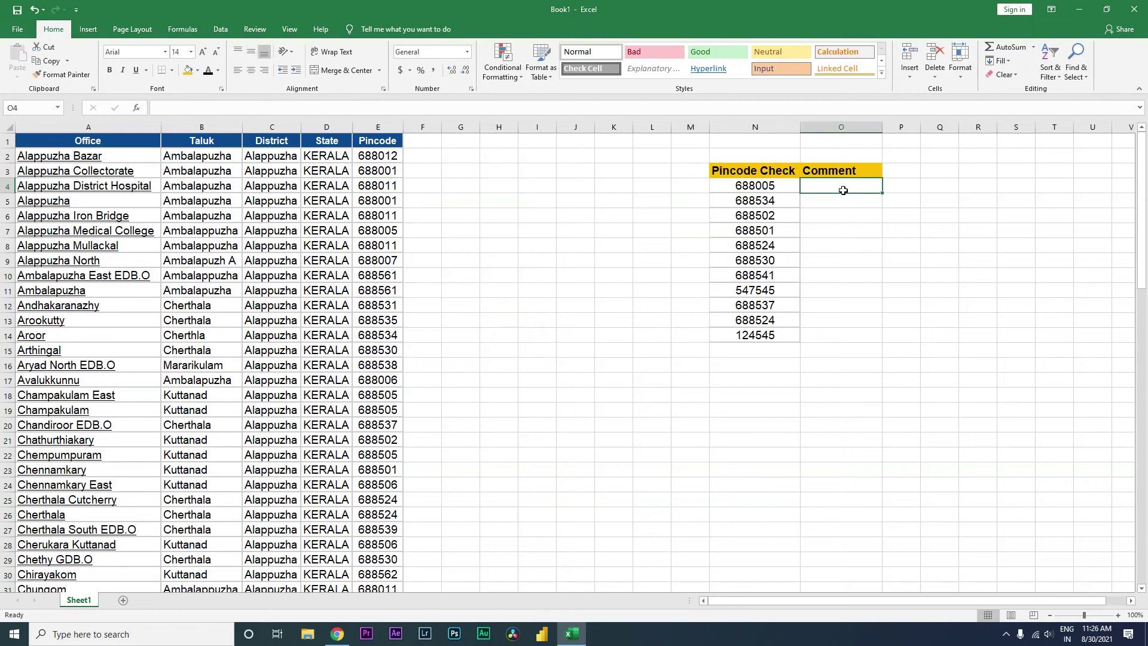
type("=vlo")
key("Tab")
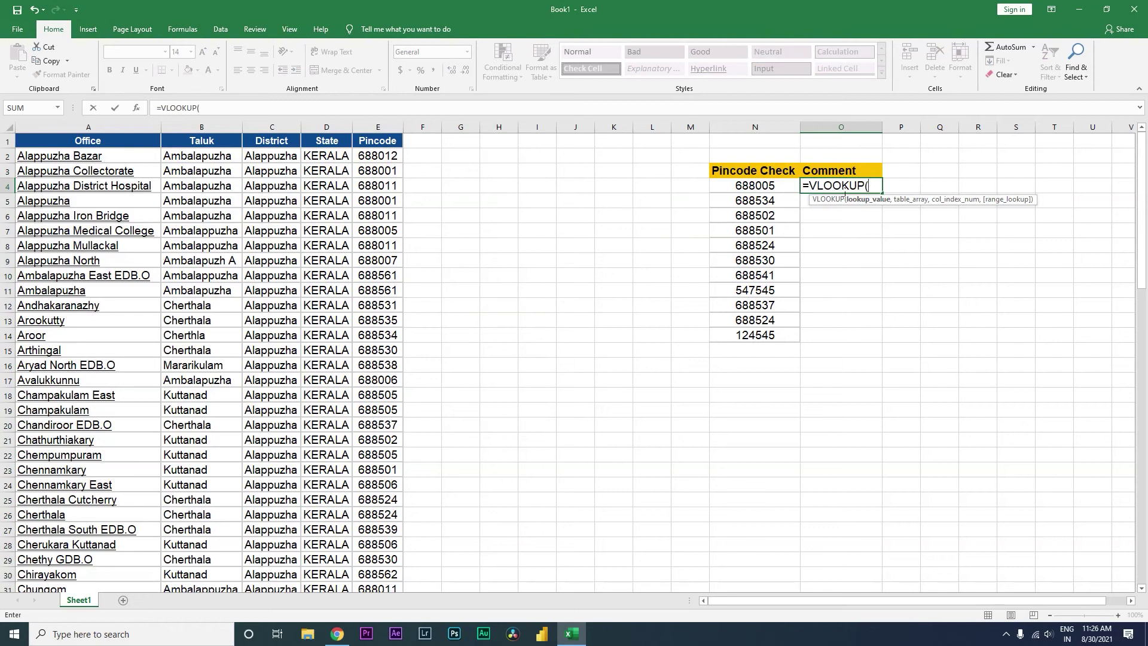
left_click(760, 188)
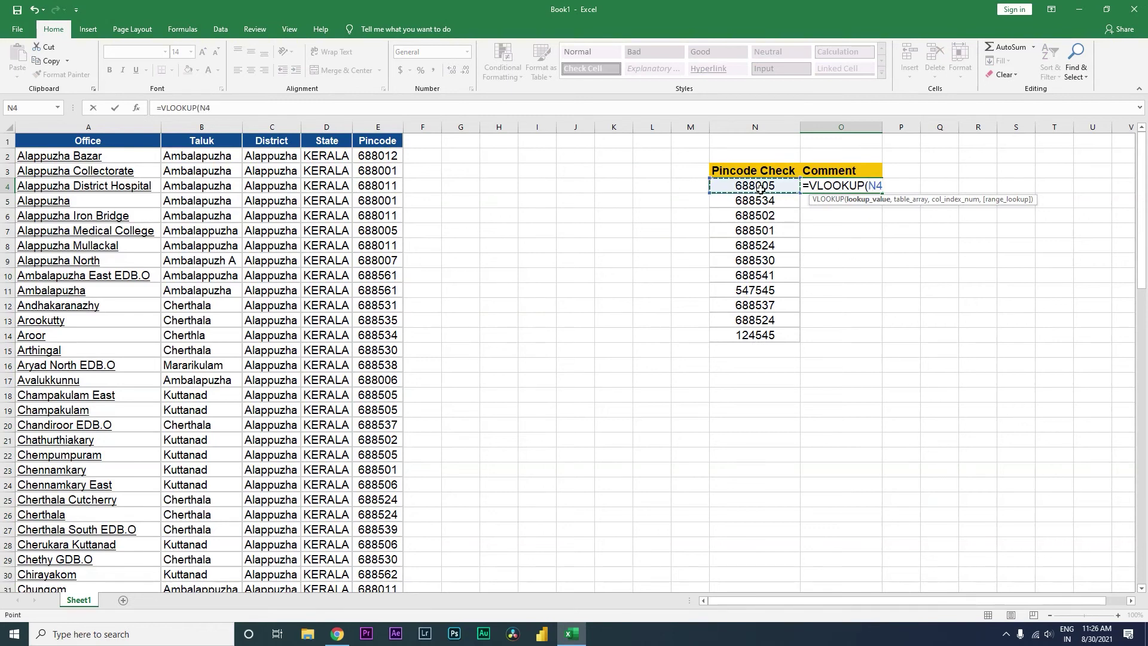
type(",")
left_click(388, 135)
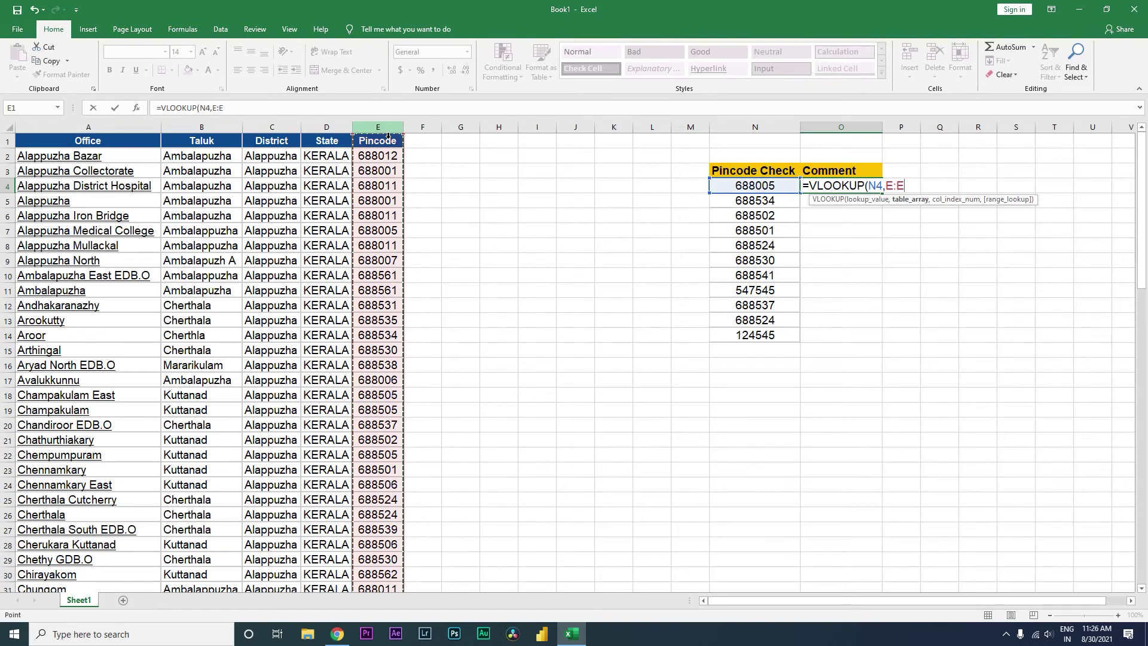
type(",")
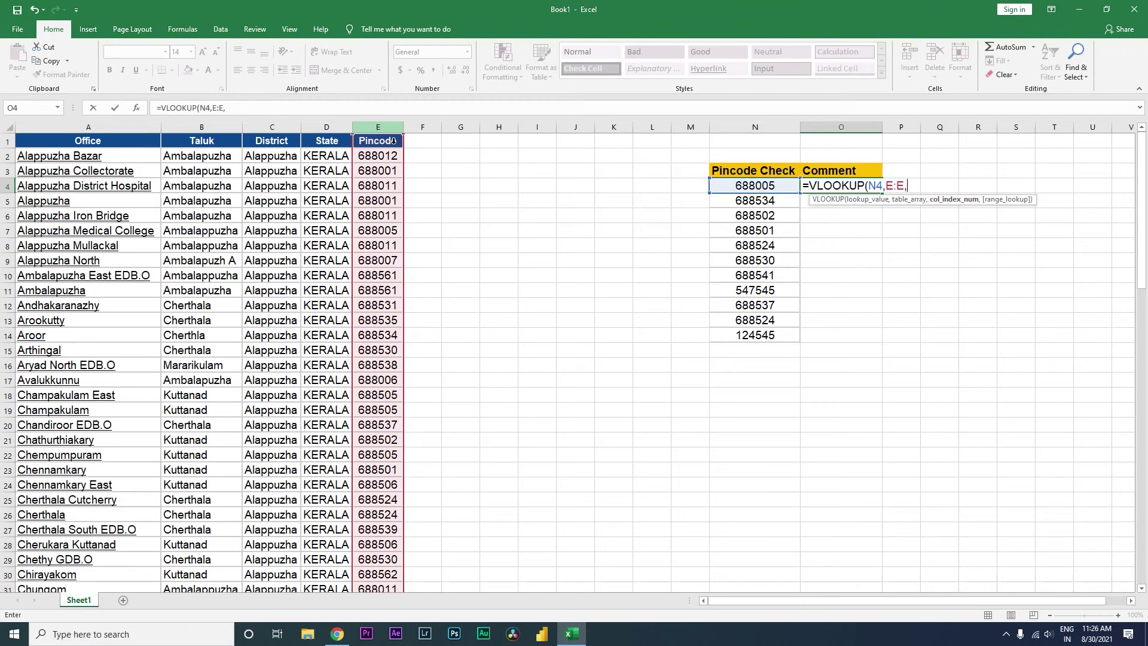
type("1,0)")
key("ctrl+Return")
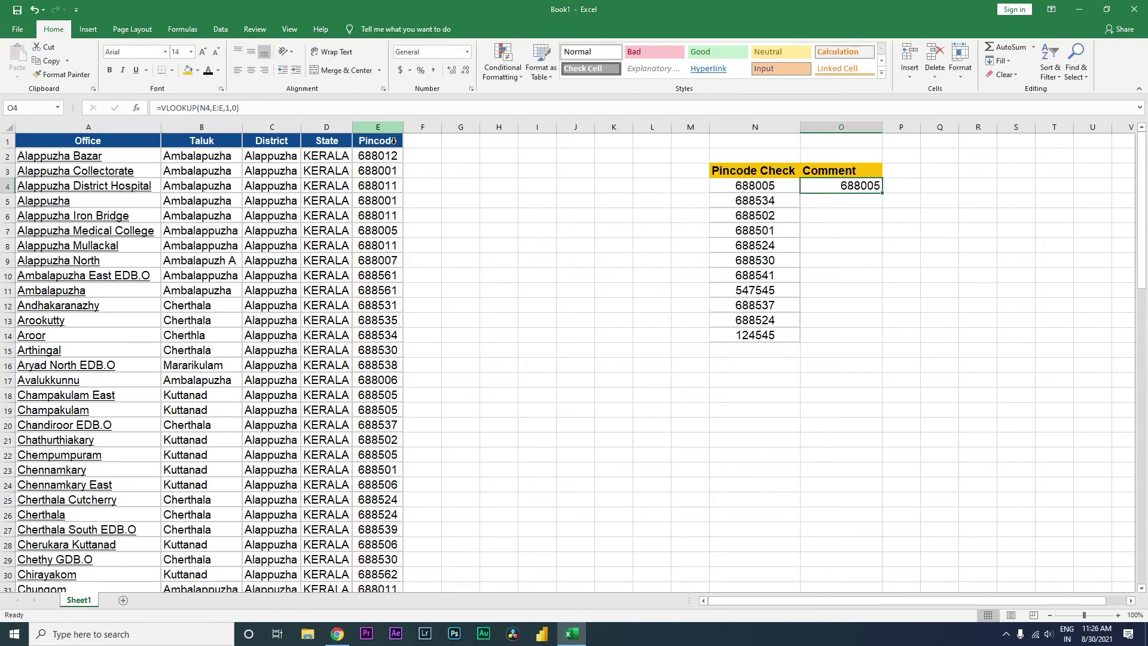
Verify O4 returns 688005 matching N4 and reconfirm the formula unchanged
left_click(758, 191)
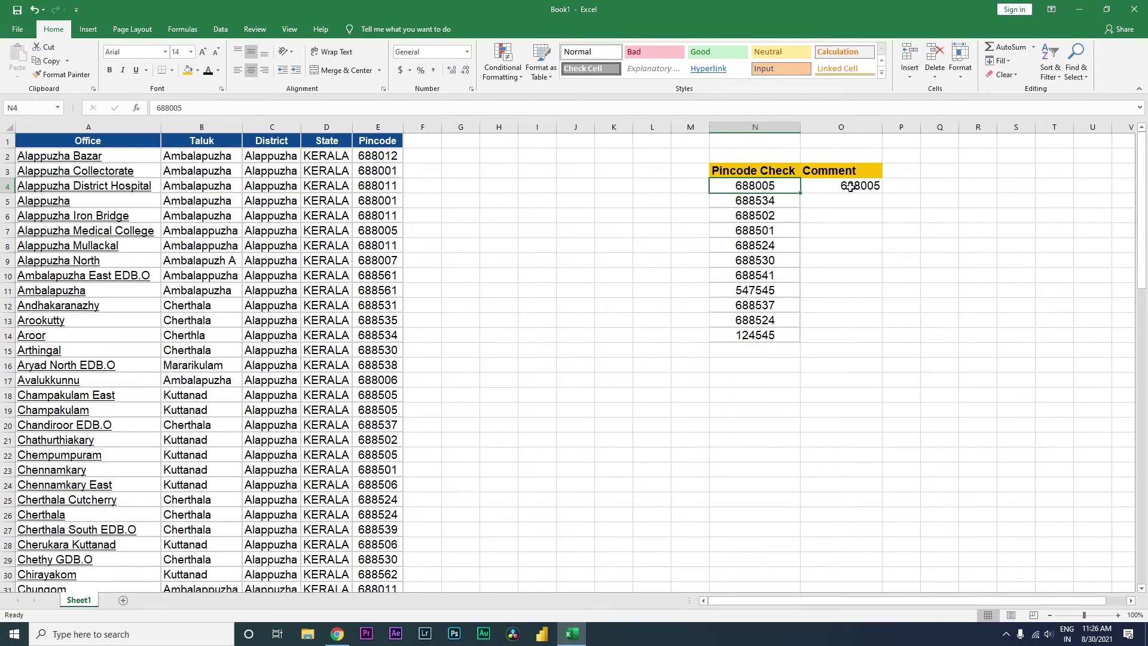
left_click(859, 191)
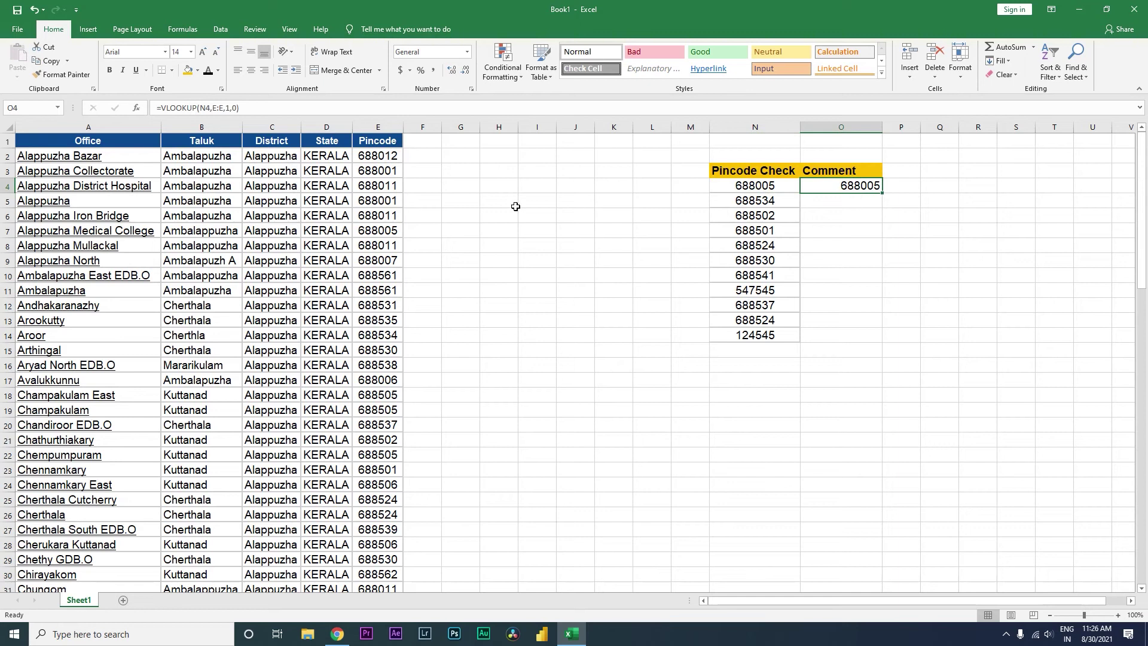
left_click(168, 109)
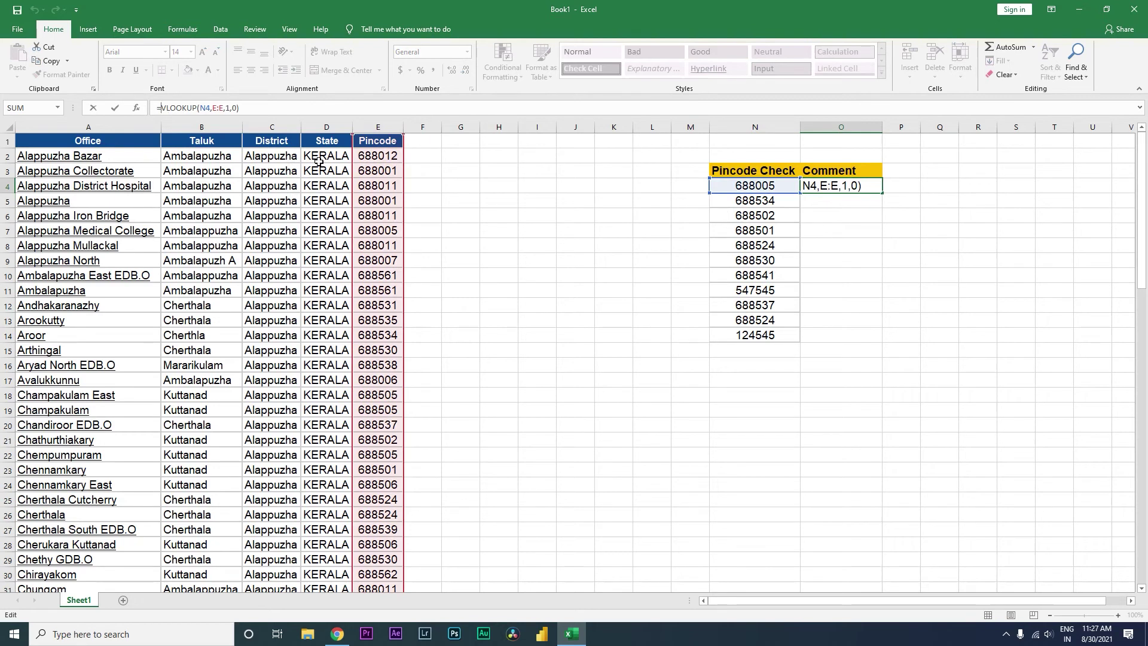
key("ctrl+Return")
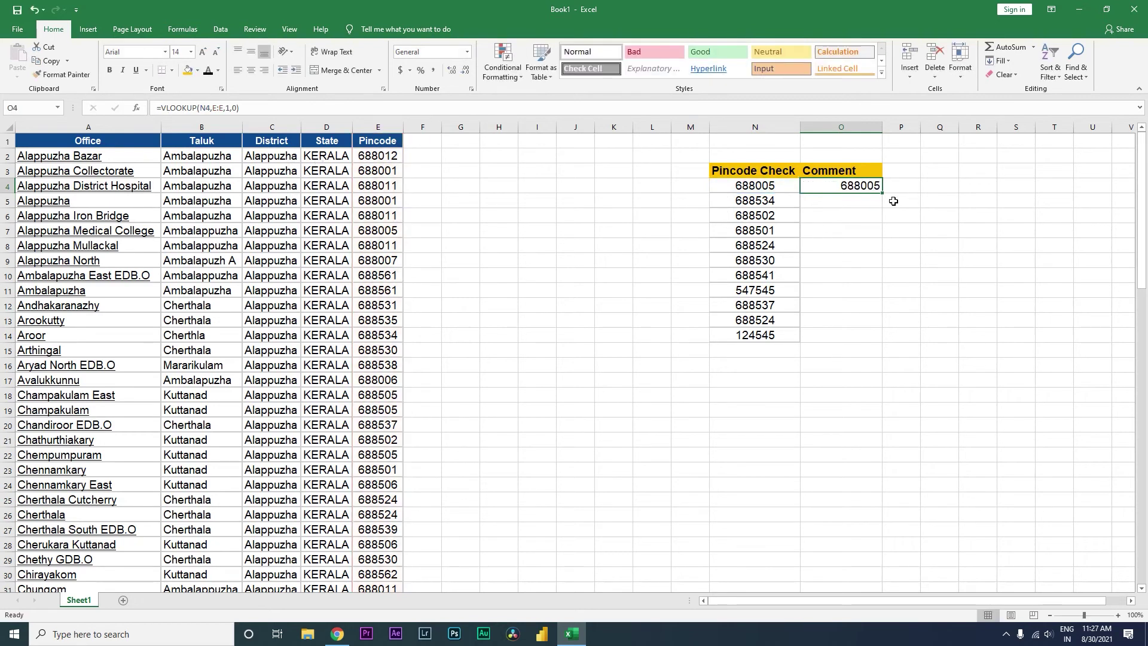
Fill the VLOOKUP from O4 down to O14 and check the #N/A for pincode 547545
double_click(884, 192)
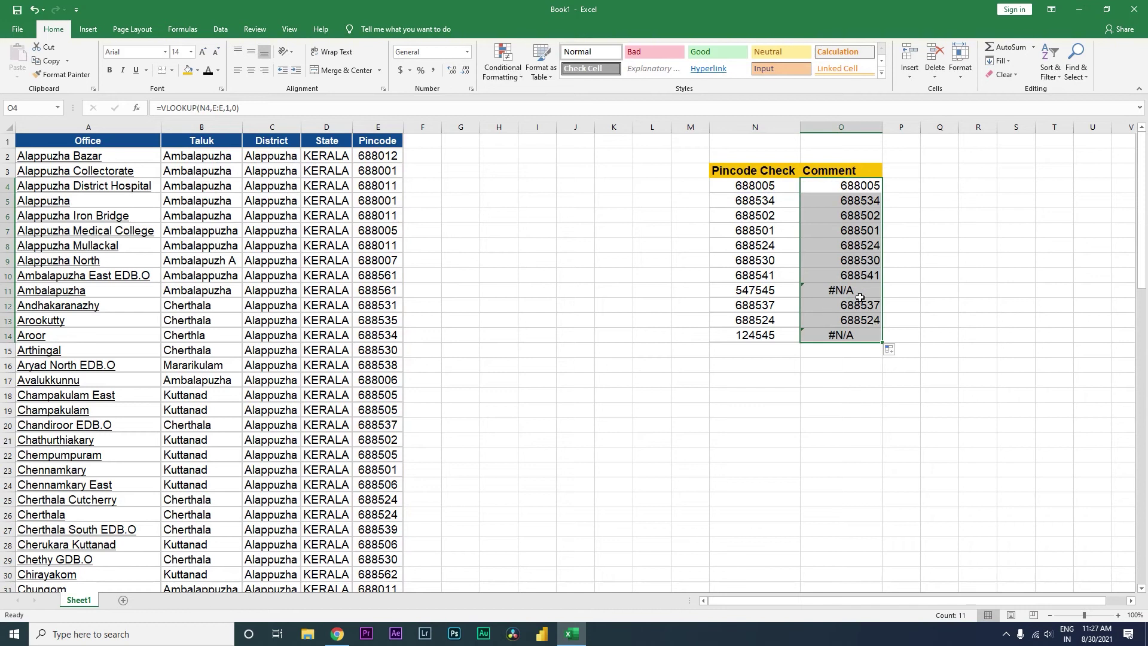
left_click(841, 290)
left_click(754, 296)
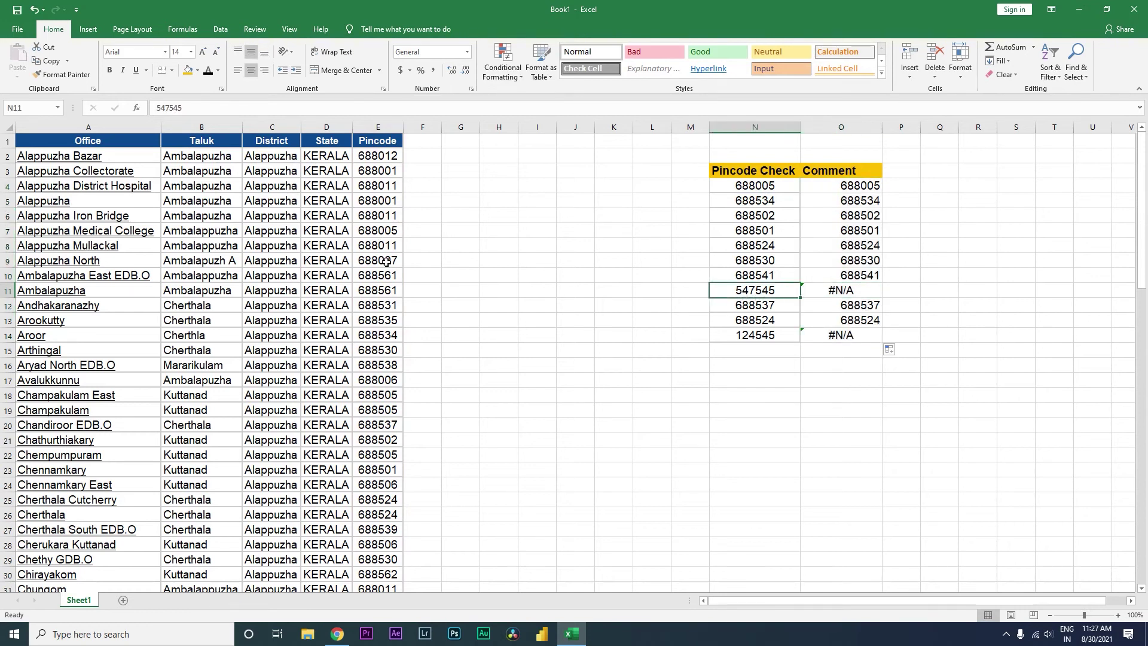
left_click(874, 293)
left_click(864, 193)
Wrap O4's VLOOKUP in IFERROR with "Pincode Does not Exist" as the error fallback
left_click(168, 113)
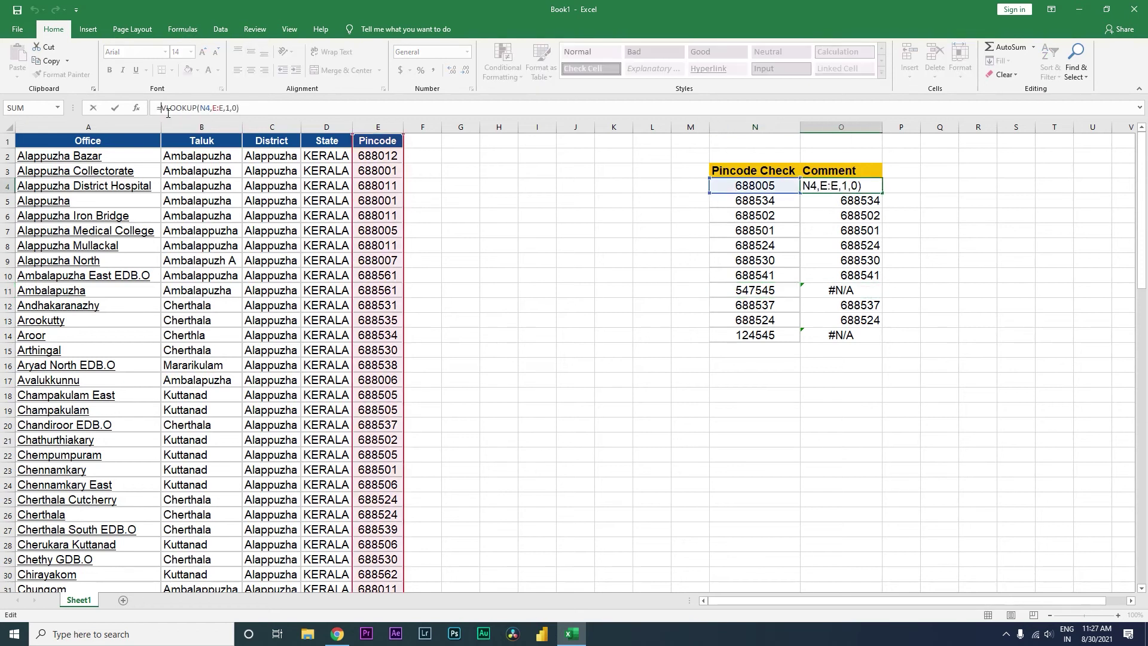
type("i")
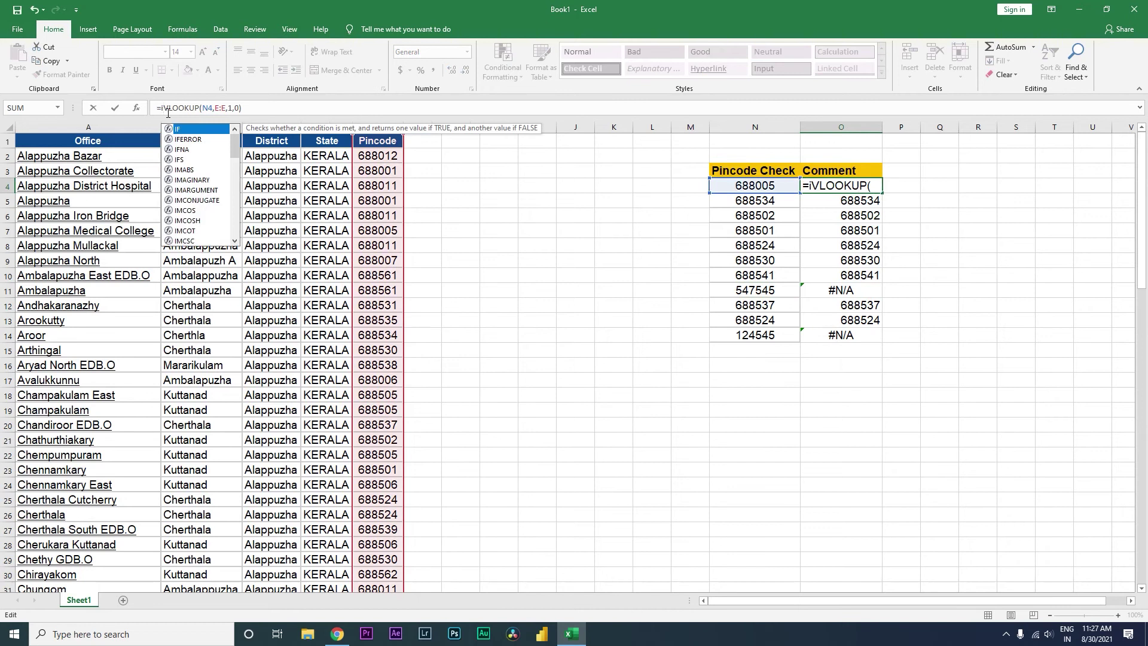
type("f")
key("Down")
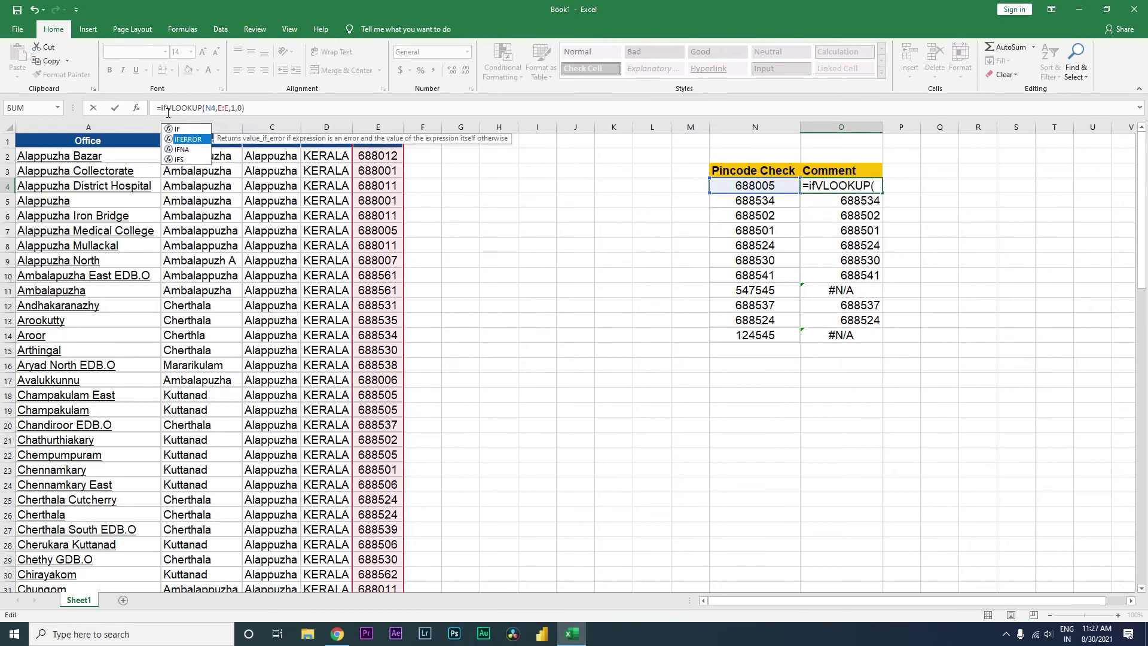
key("Tab")
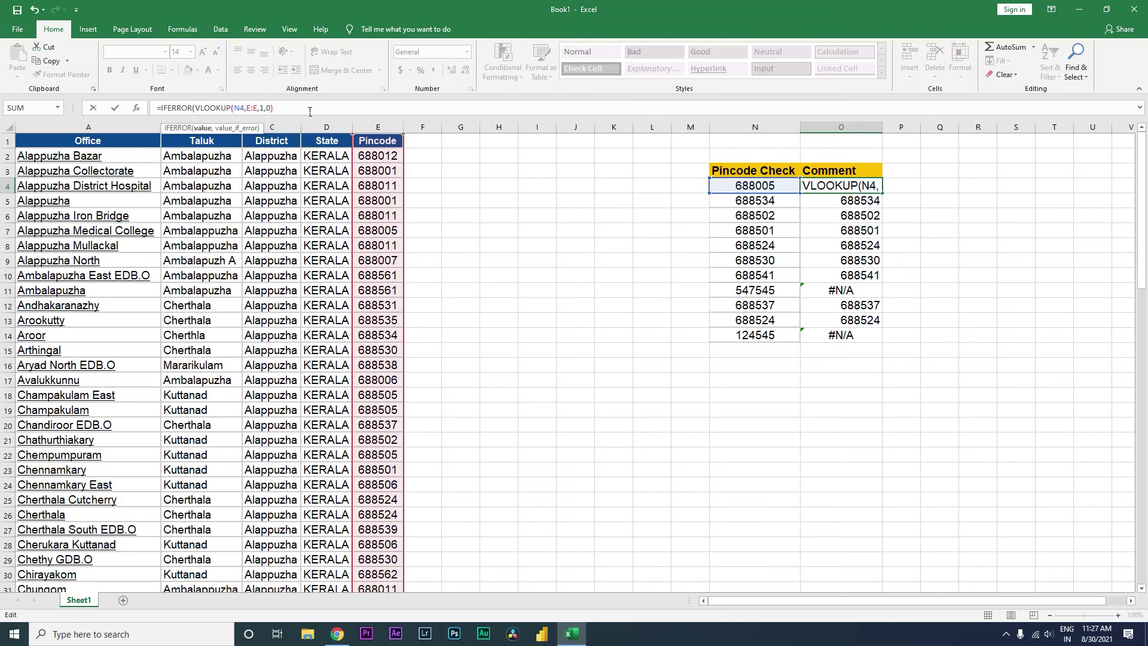
type(",")
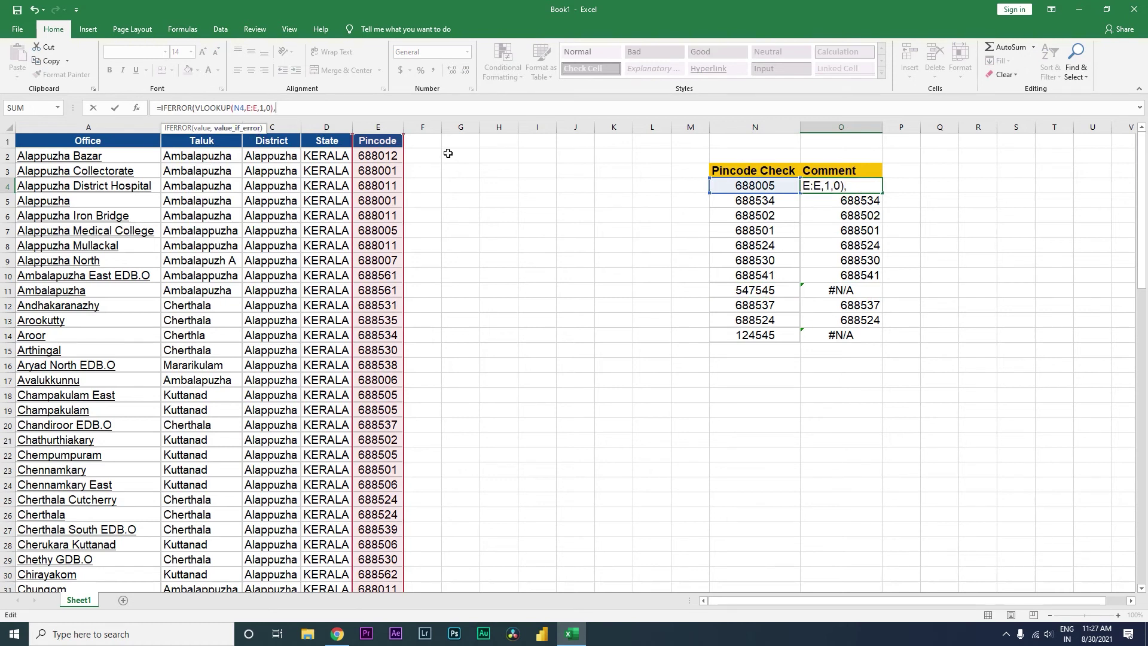
type("\"Pincode Does no")
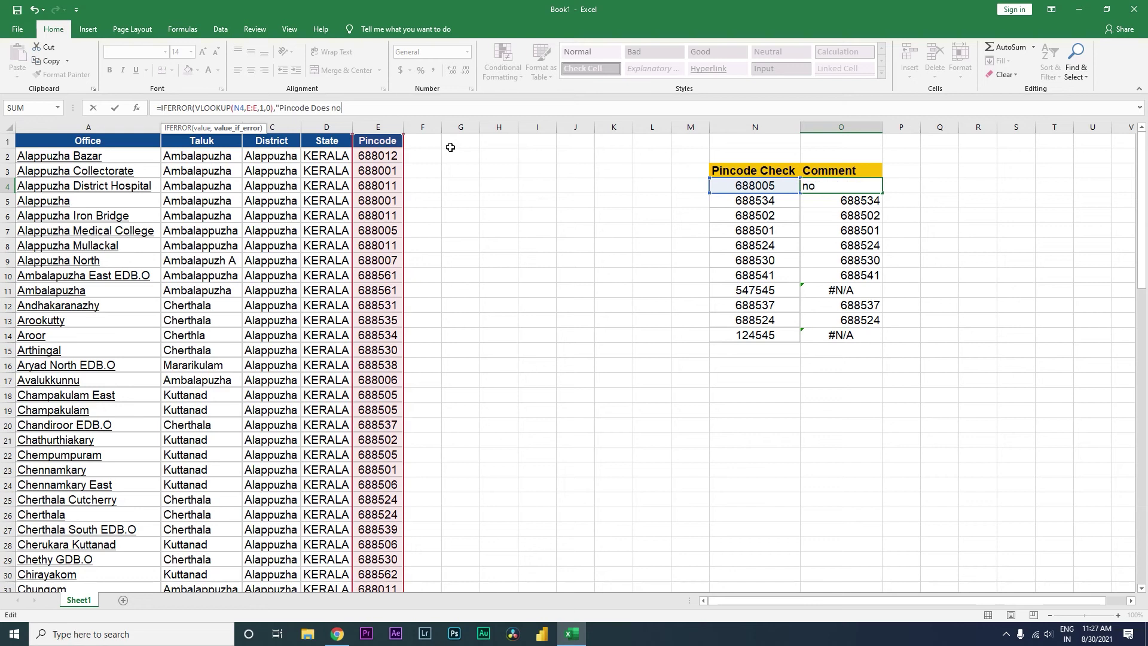
type("t Exist\")")
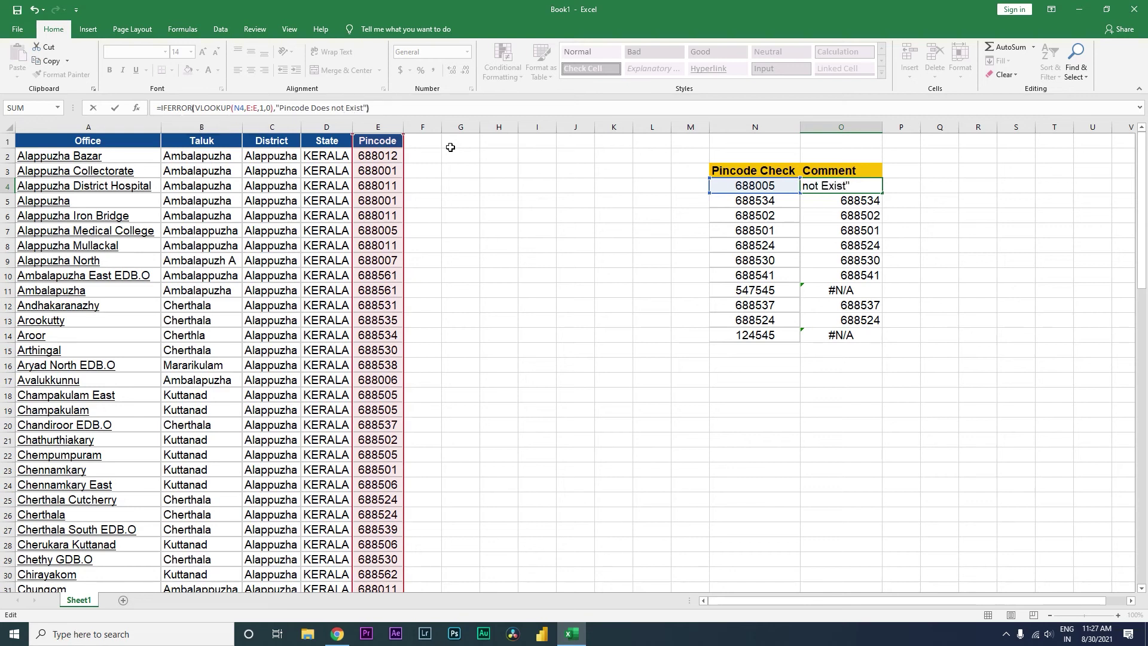
key("Return")
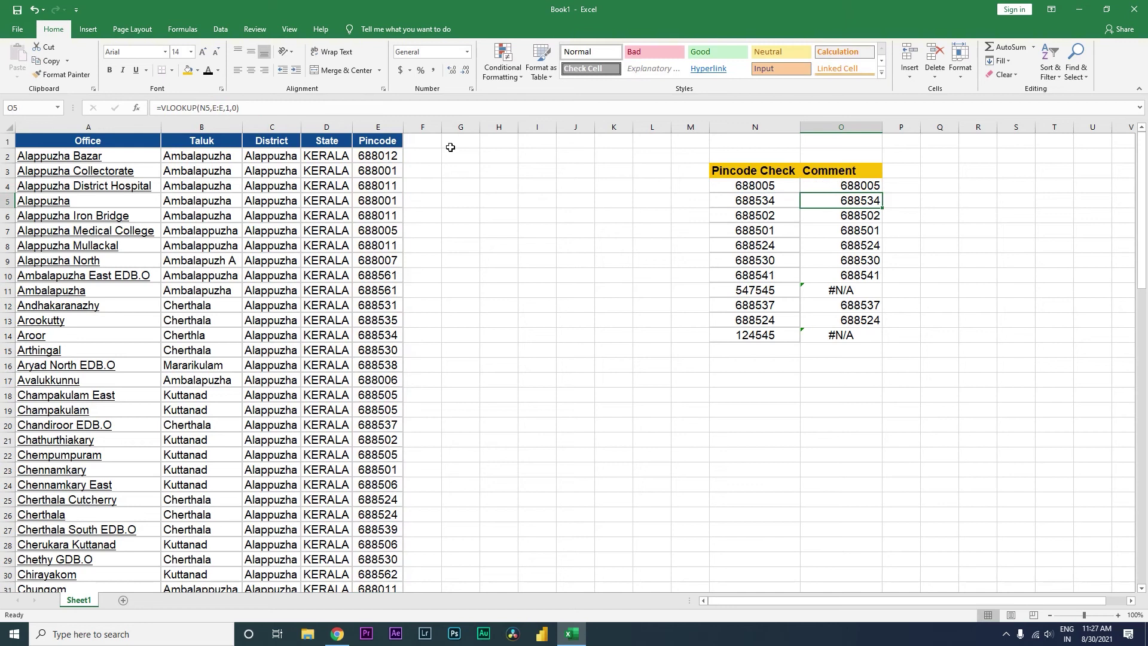
Copy the IFERROR formula down to O14, autofit column O, and review O11 and O4
left_click(864, 187)
double_click(884, 194)
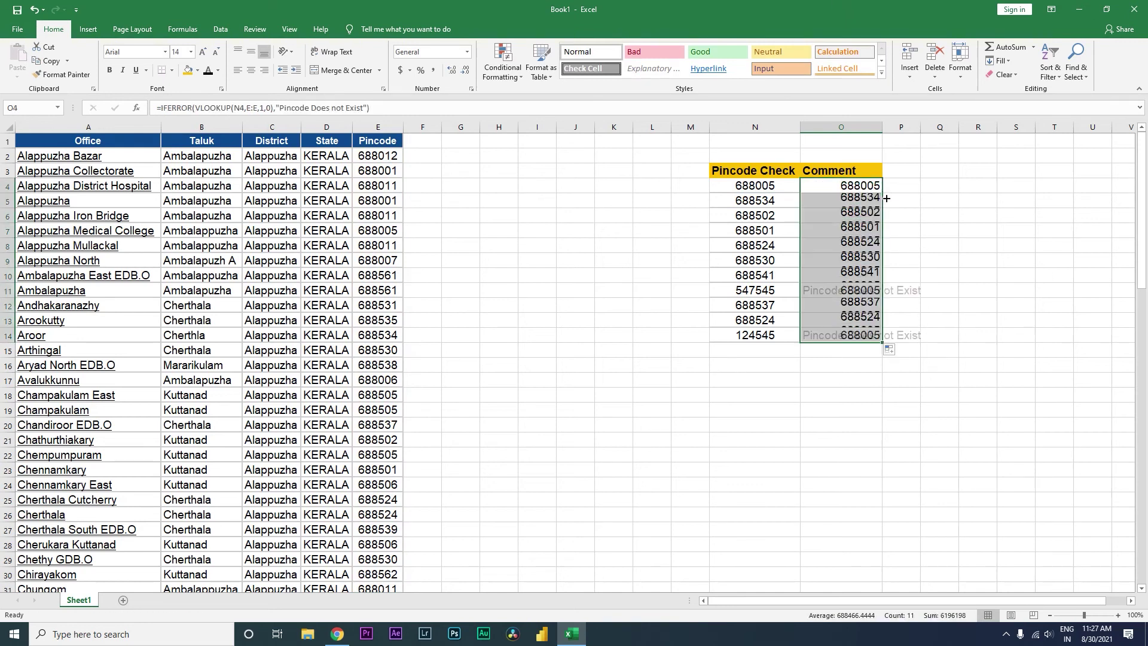
double_click(883, 127)
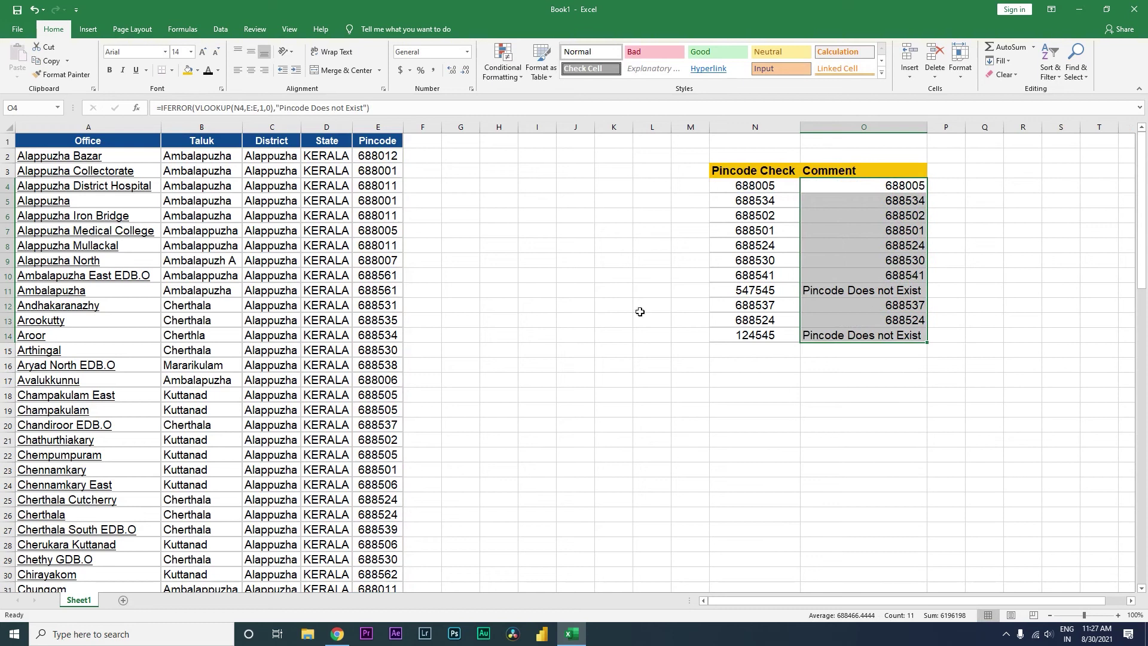
left_click(856, 296)
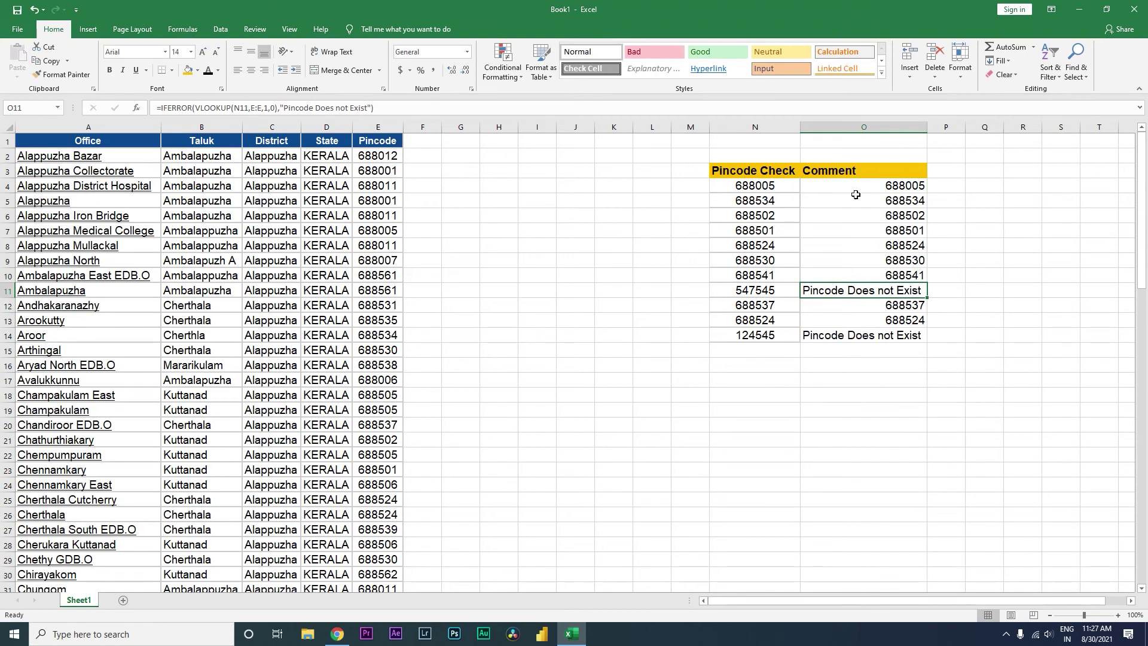
left_click(771, 195)
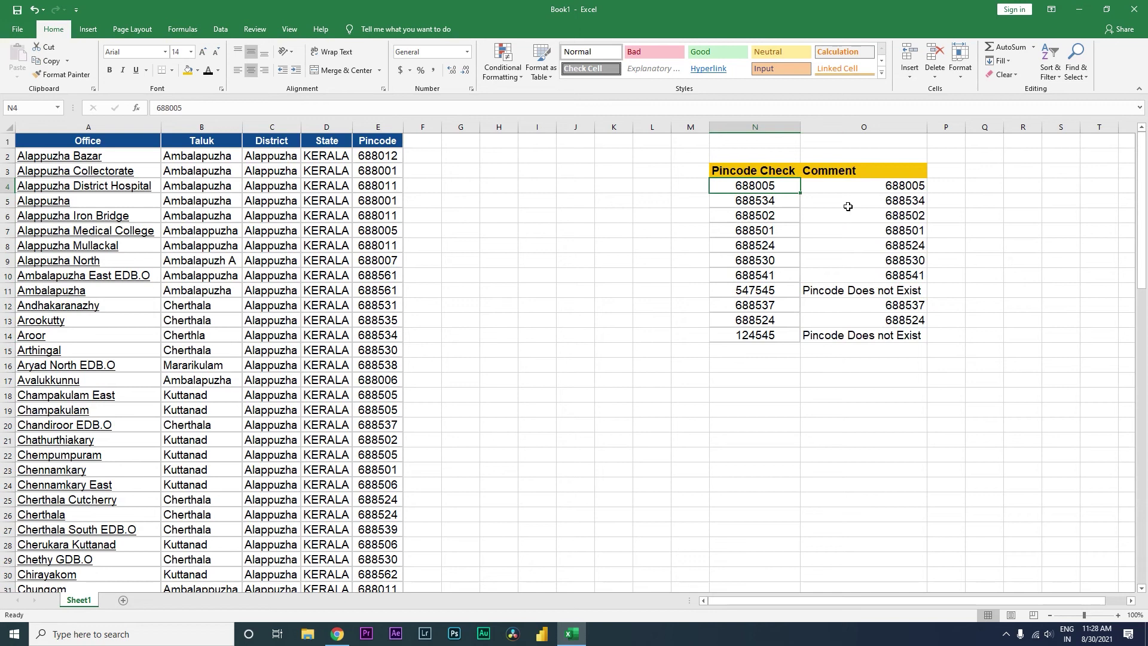
left_click(865, 194)
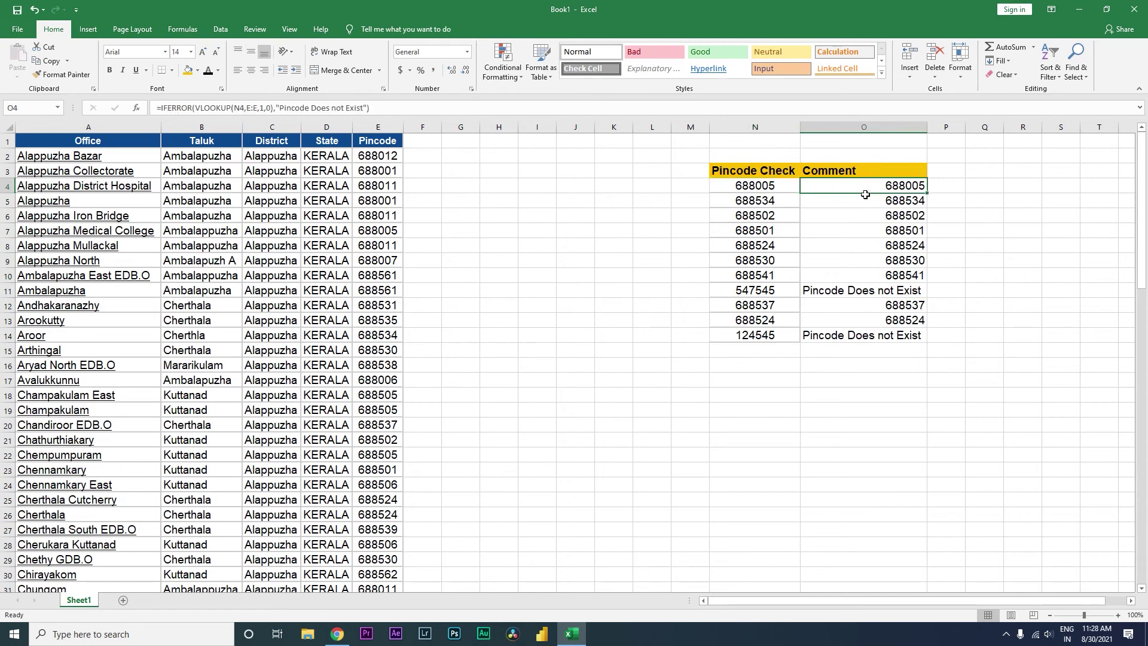
left_click(165, 110)
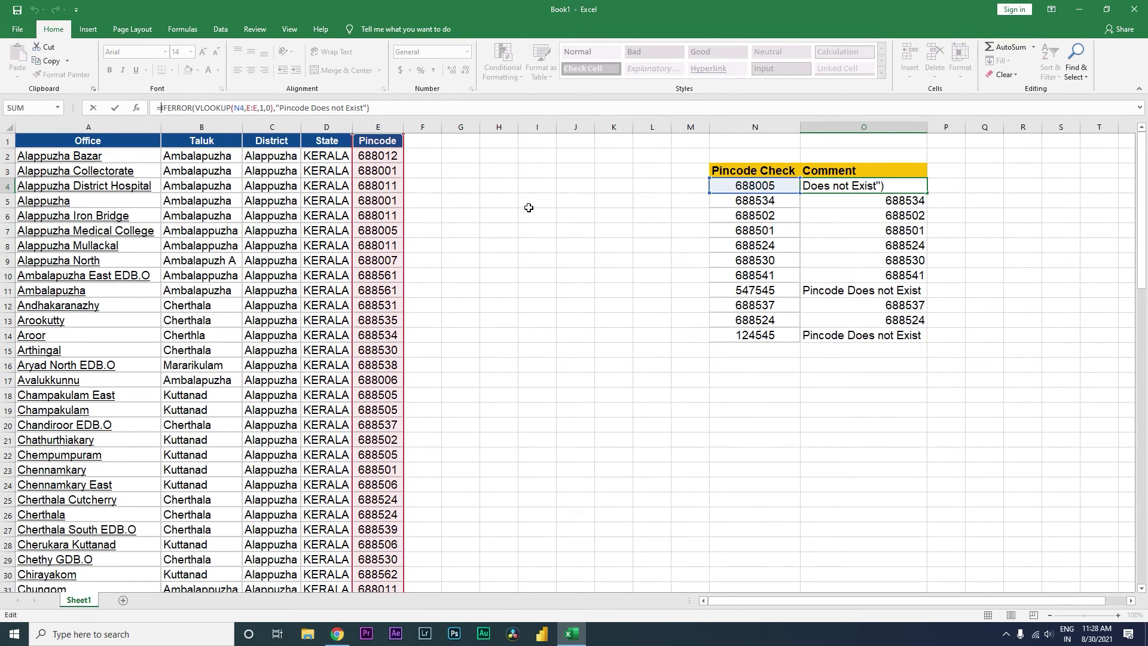
Wrap O4 in IF comparing the lookup to N4, returning "Pincode Exists" or "Pincode Does not Exist"
type("if")
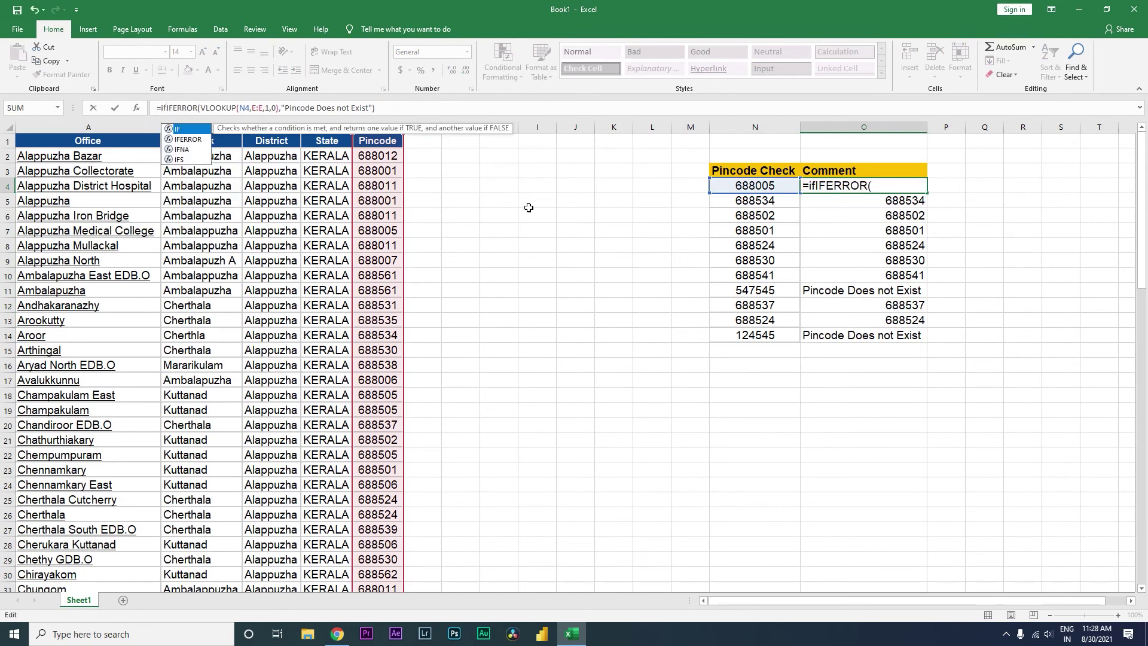
type("(")
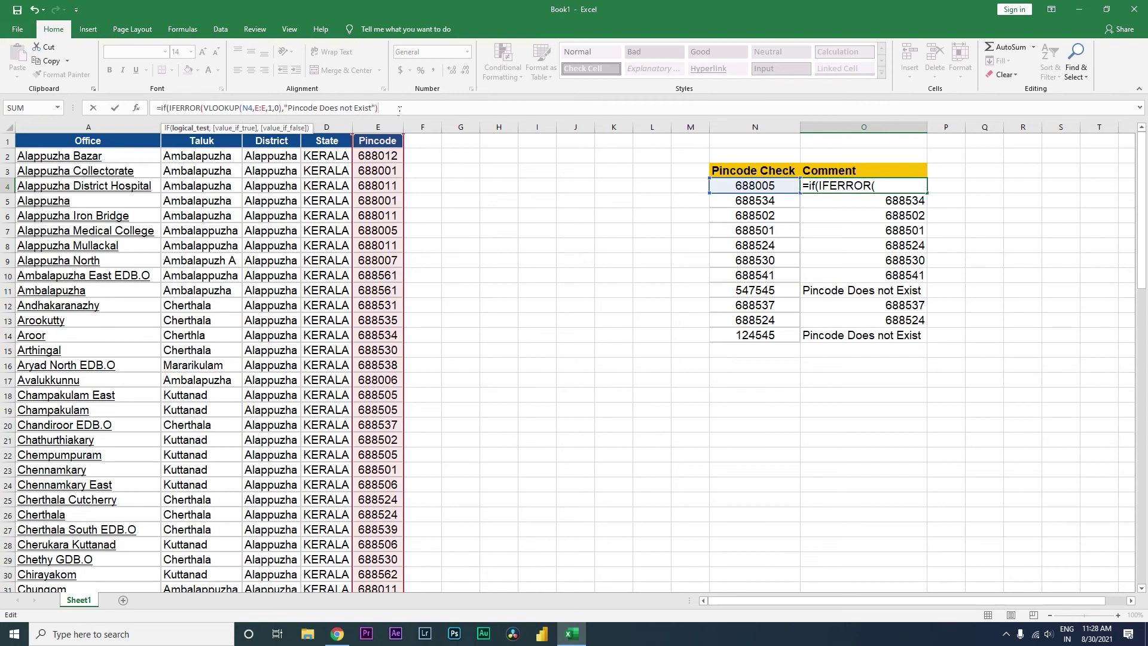
type("=")
left_click(755, 190)
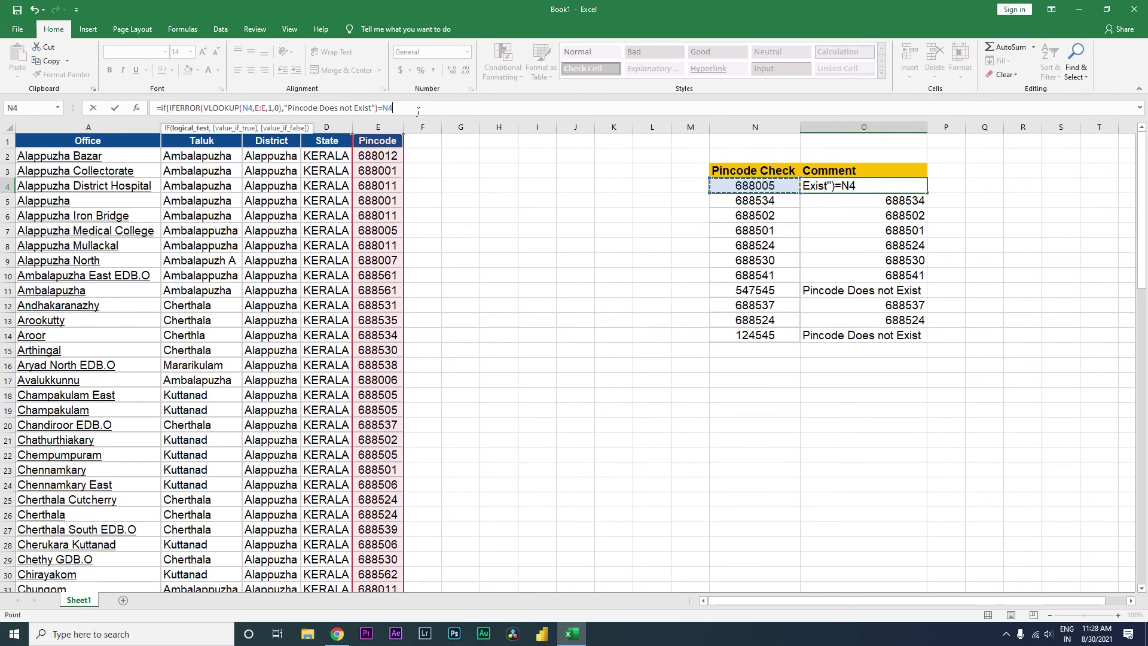
type(",\"P")
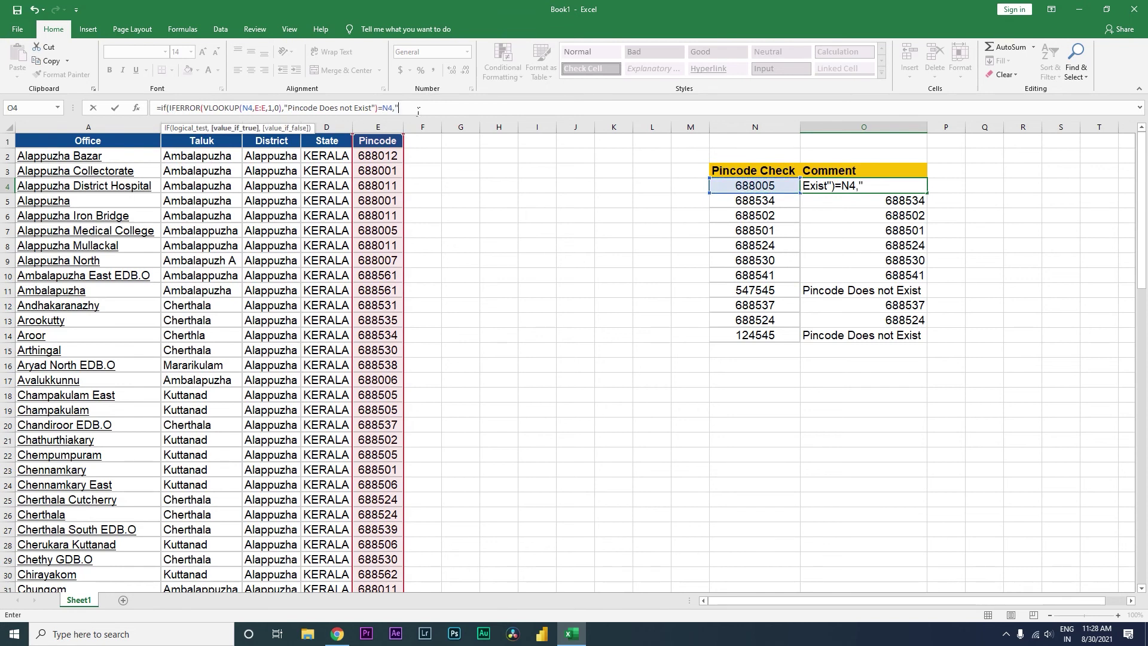
type("incode Exists\",\"Pincod")
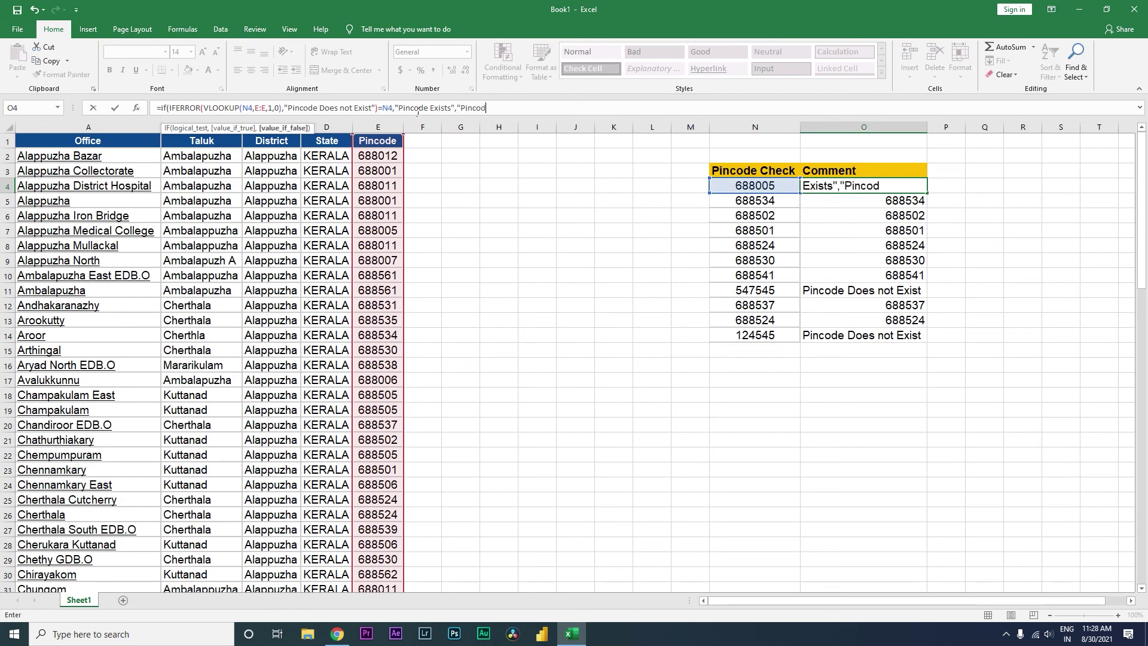
type("e Coes not Exist")
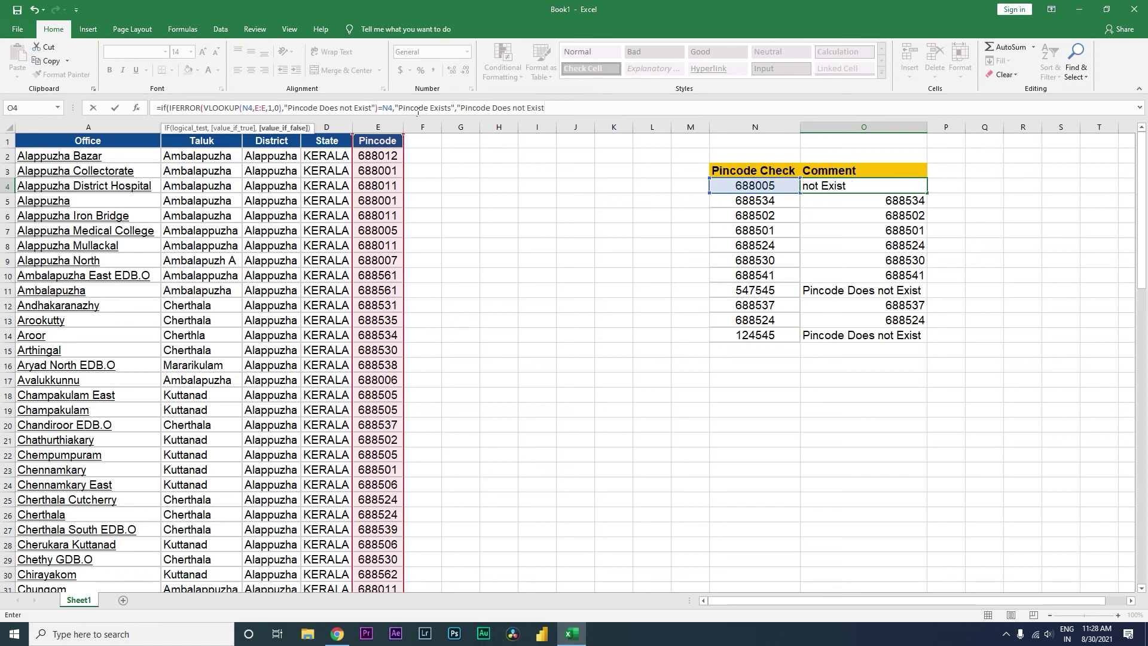
type("\")")
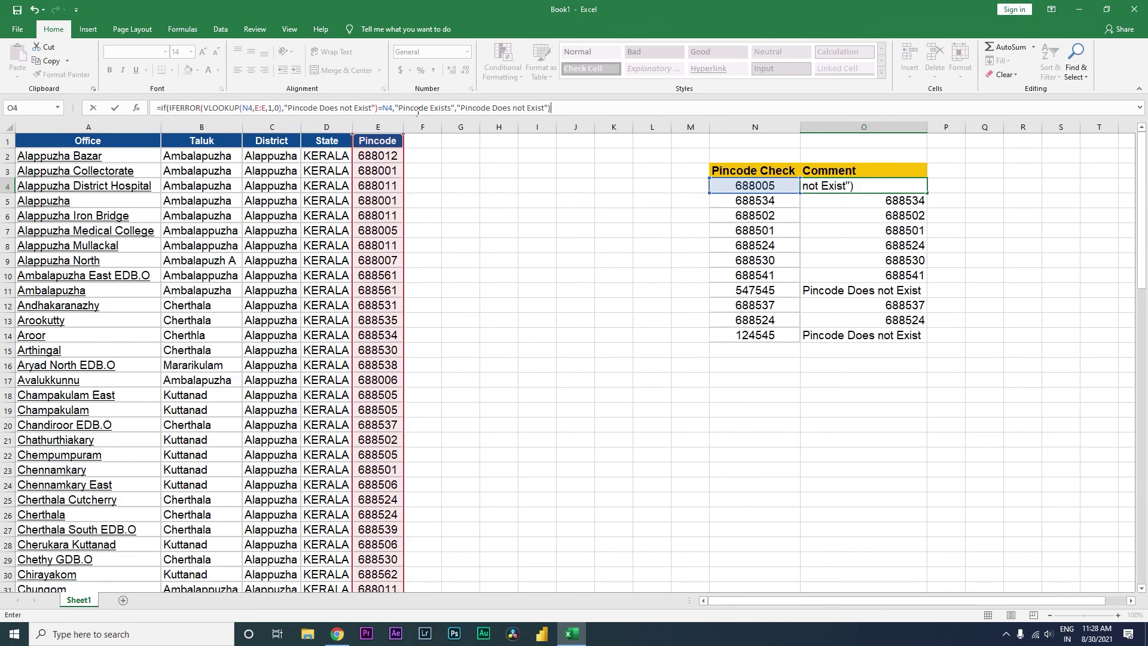
key("Return")
left_click(895, 192)
Fill the IF formula down to O14 and spot-check O9, O4, N11 and the master list
double_click(927, 193)
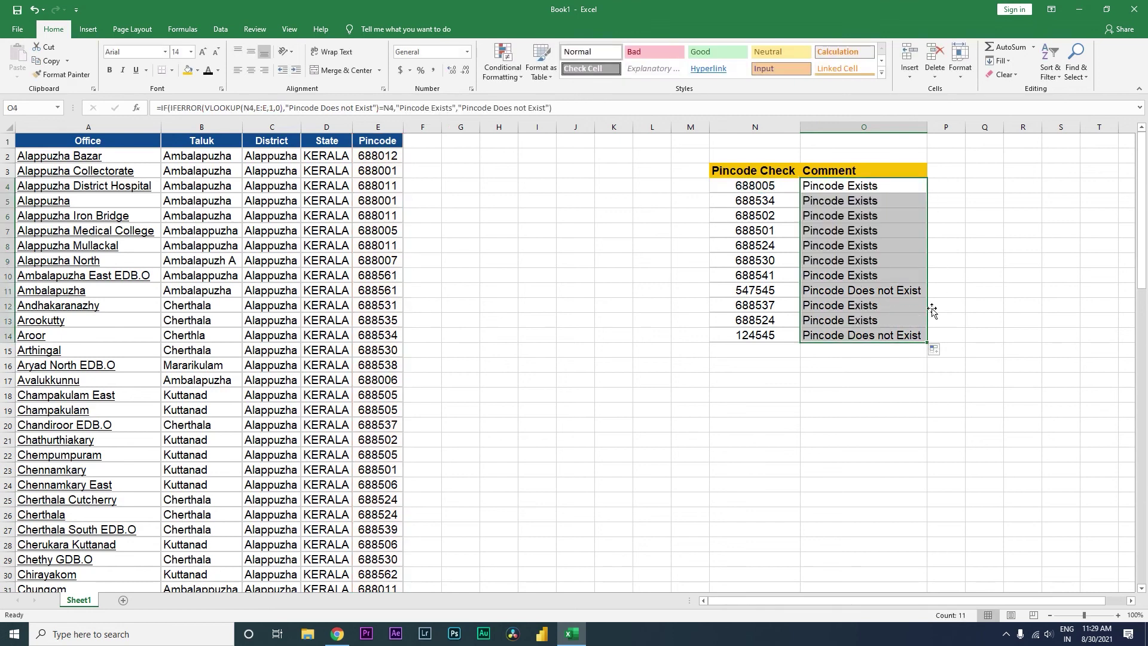
left_click(864, 263)
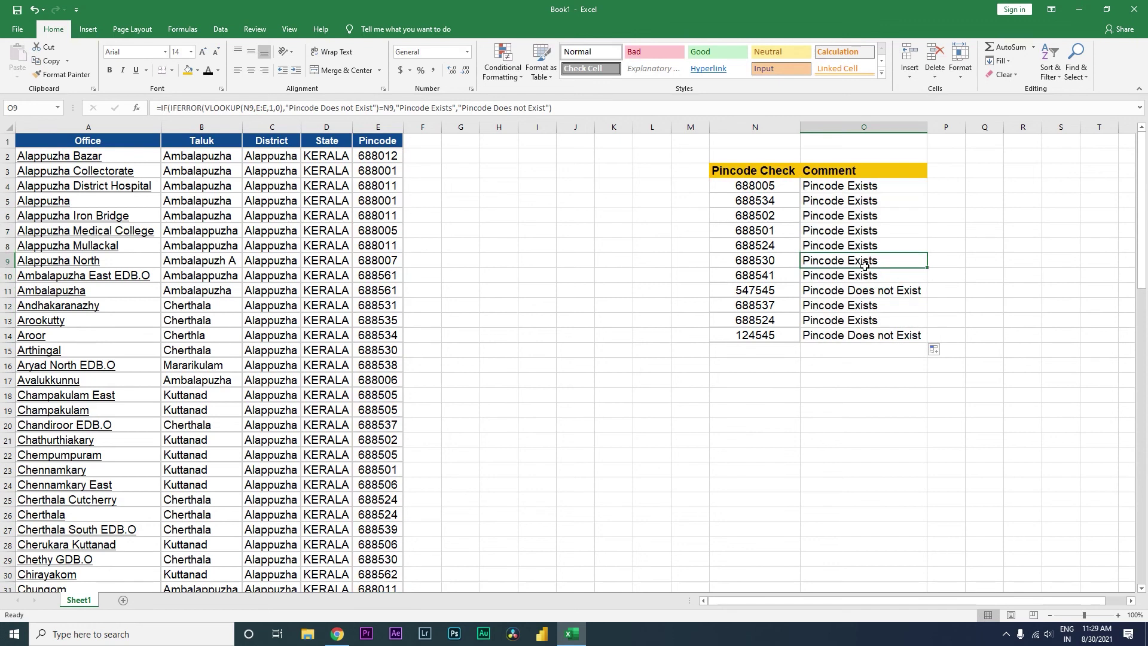
left_click(837, 189)
left_click(387, 163)
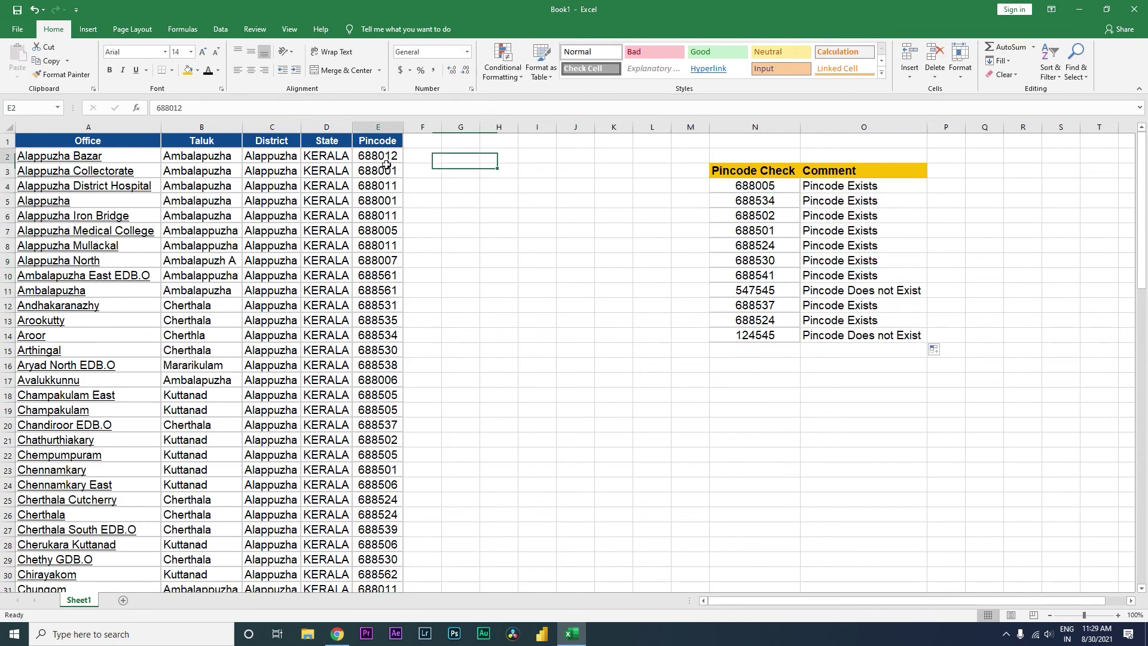
left_click(772, 296)
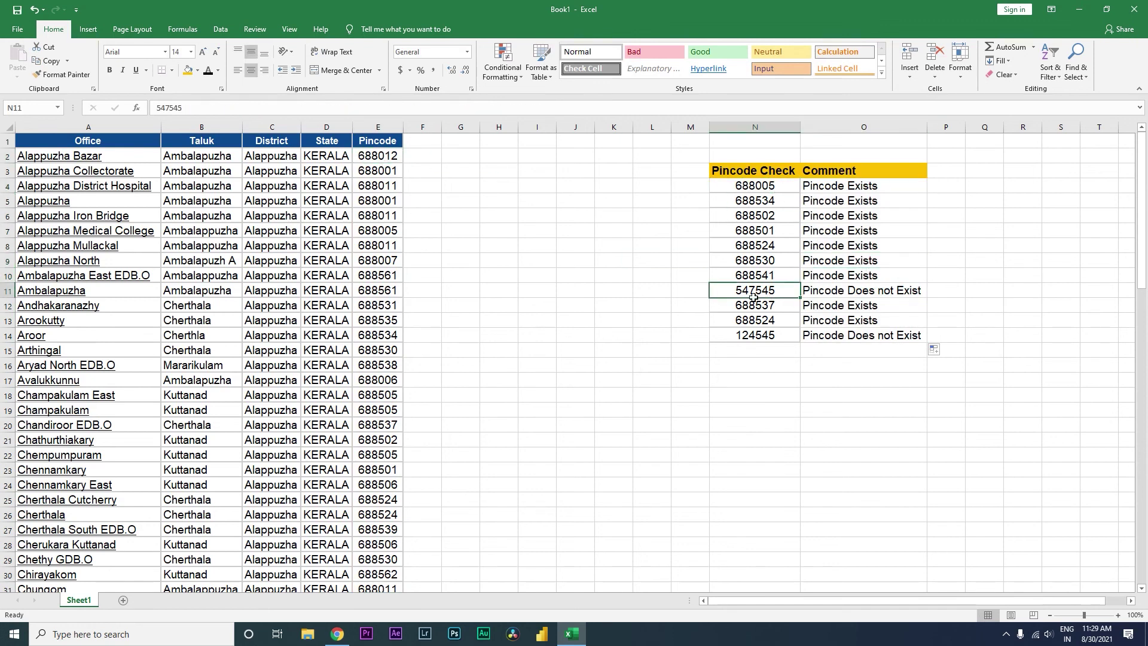
left_click(368, 246)
double_click(766, 223)
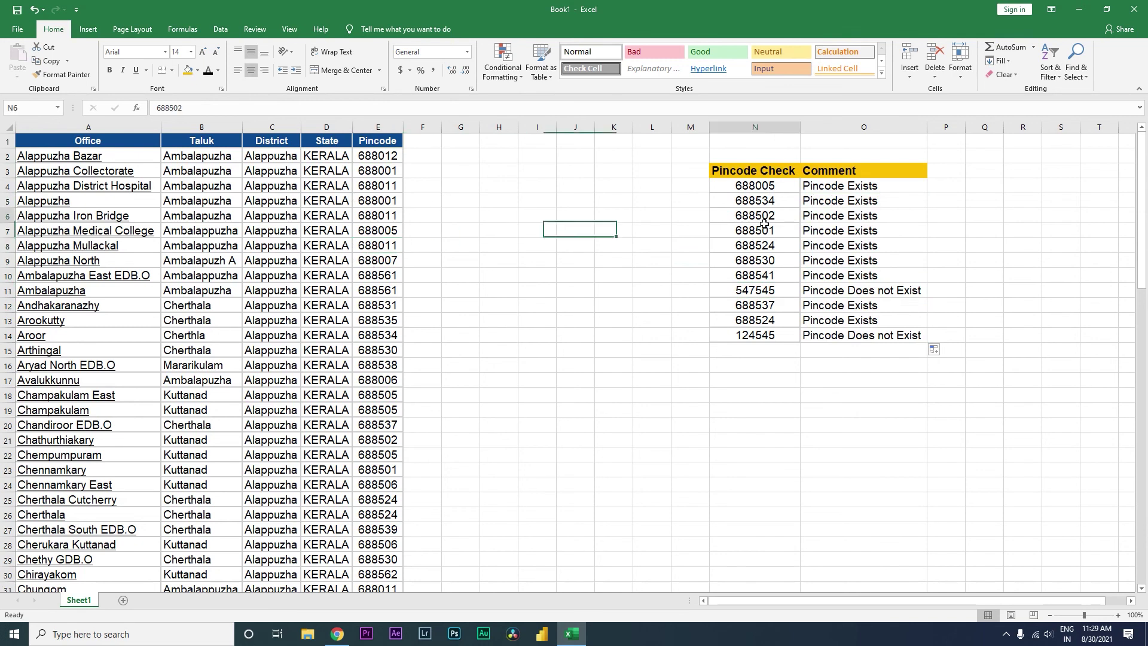
Replace N6's pincode with 452125 and confirm O6 now reads "Pincode Does not Exist"
key("BackSpace")
key("BackSpace")
key("BackSpace")
key("BackSpace")
key("BackSpace")
key("BackSpace")
type("452125")
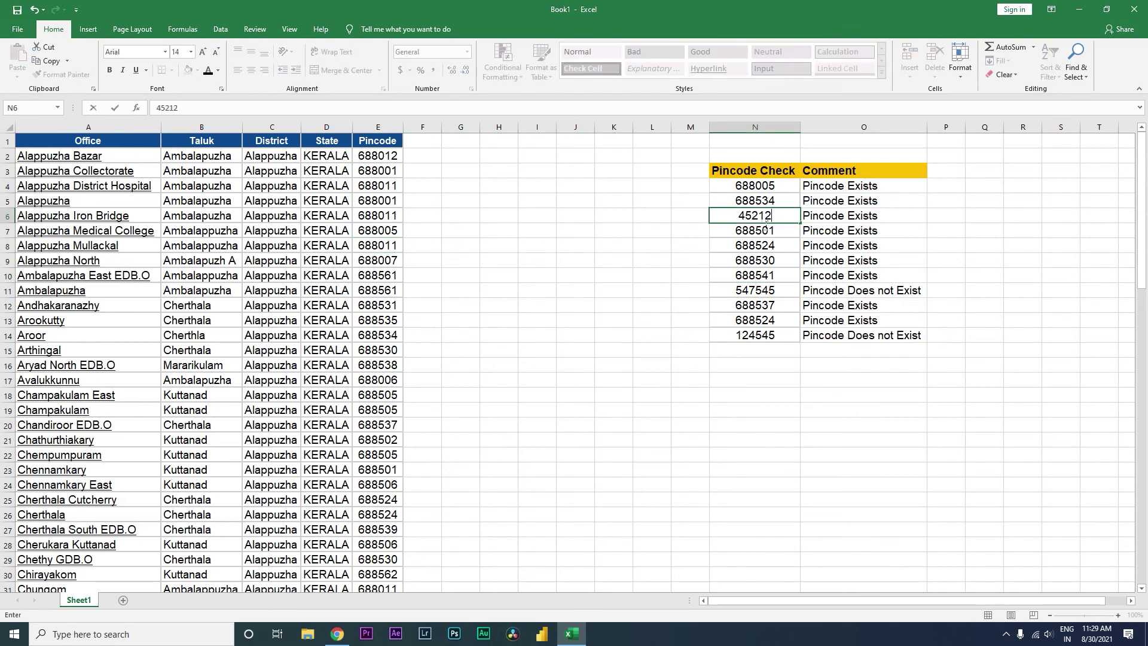
key("Tab")
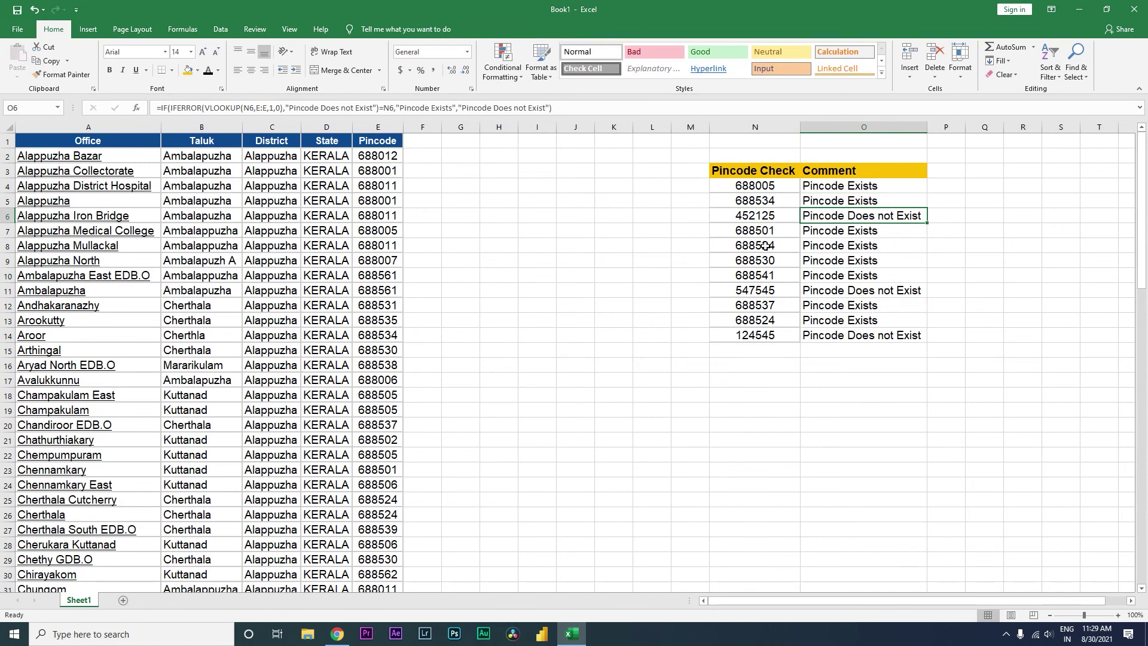
left_click(762, 219)
left_click(872, 221)
left_click(960, 250)
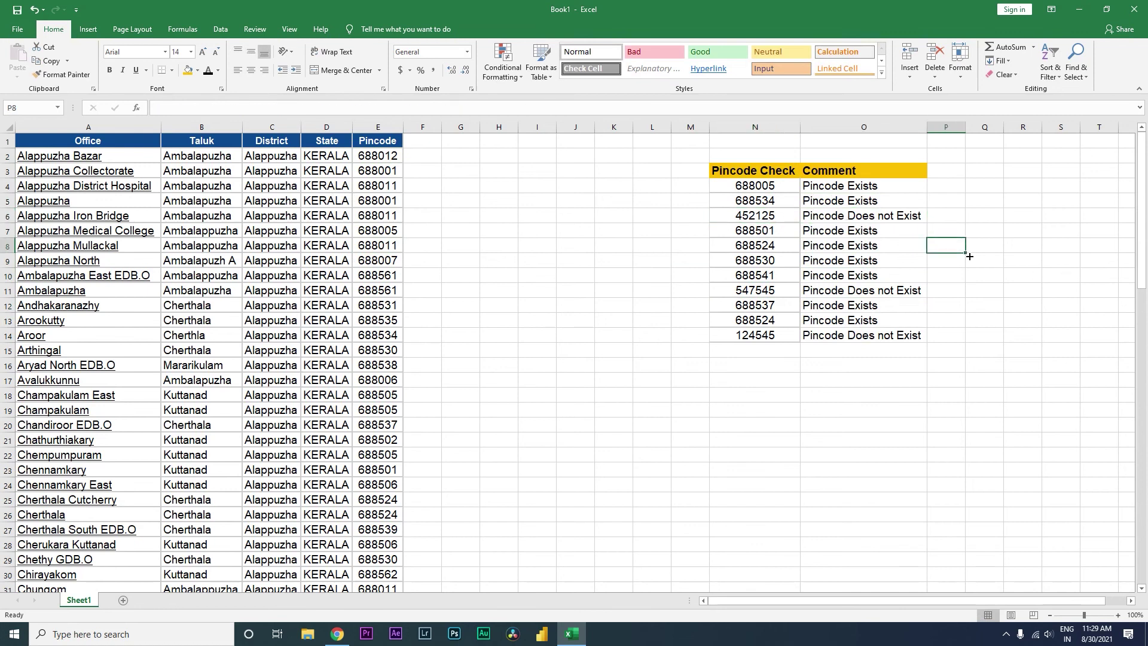